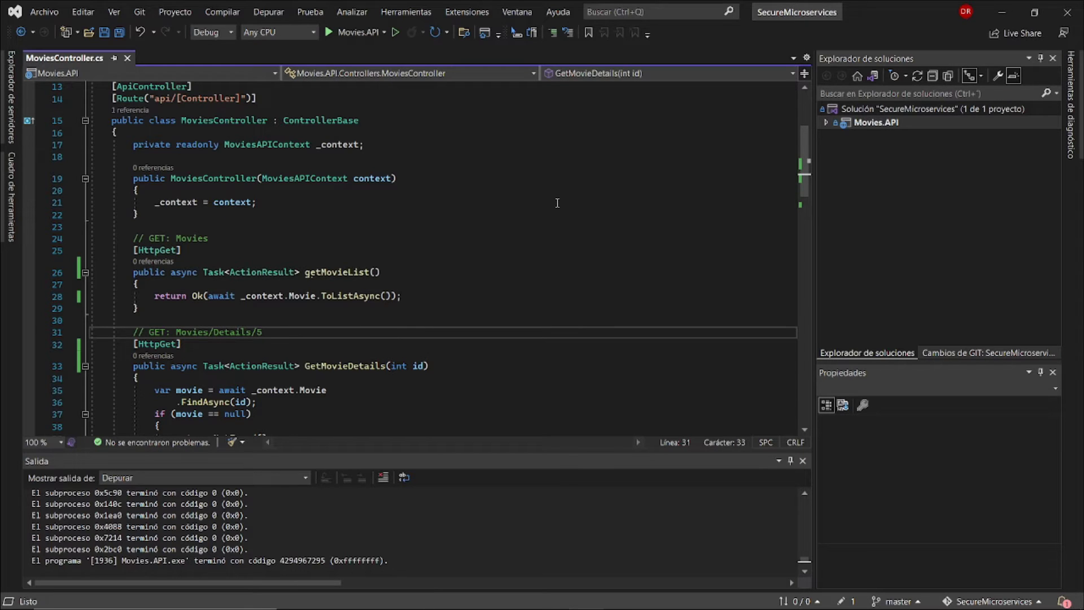
# - Place the cursor on the HttpGet attribute at line 25 of MoviesController
pyautogui.click(419, 254)
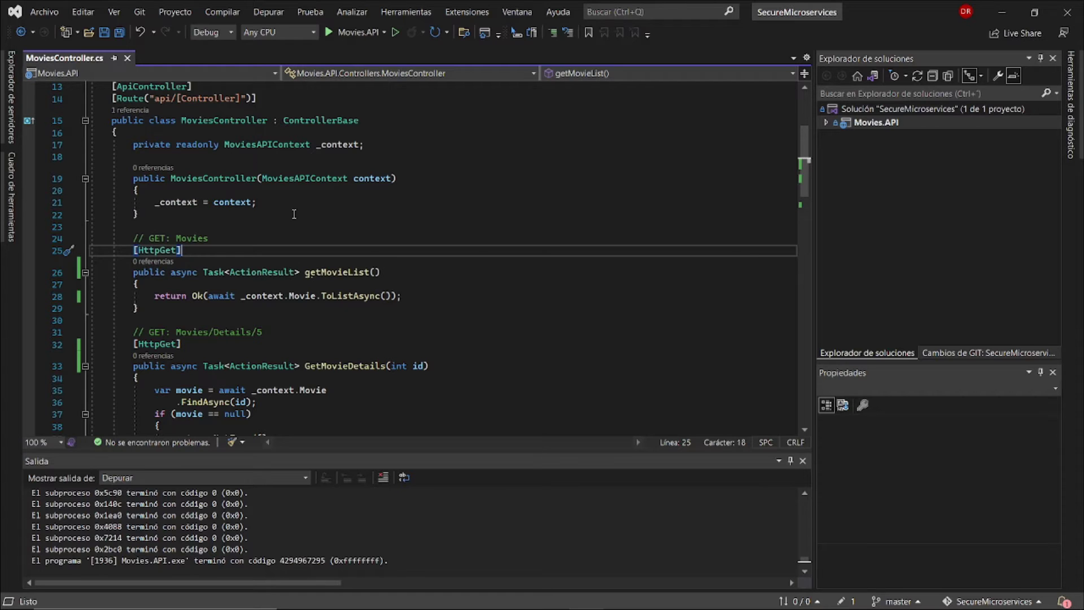
# - Start debugging Movies.API and select Swagger's 'Failed to load API definition' error heading
pyautogui.click(349, 33)
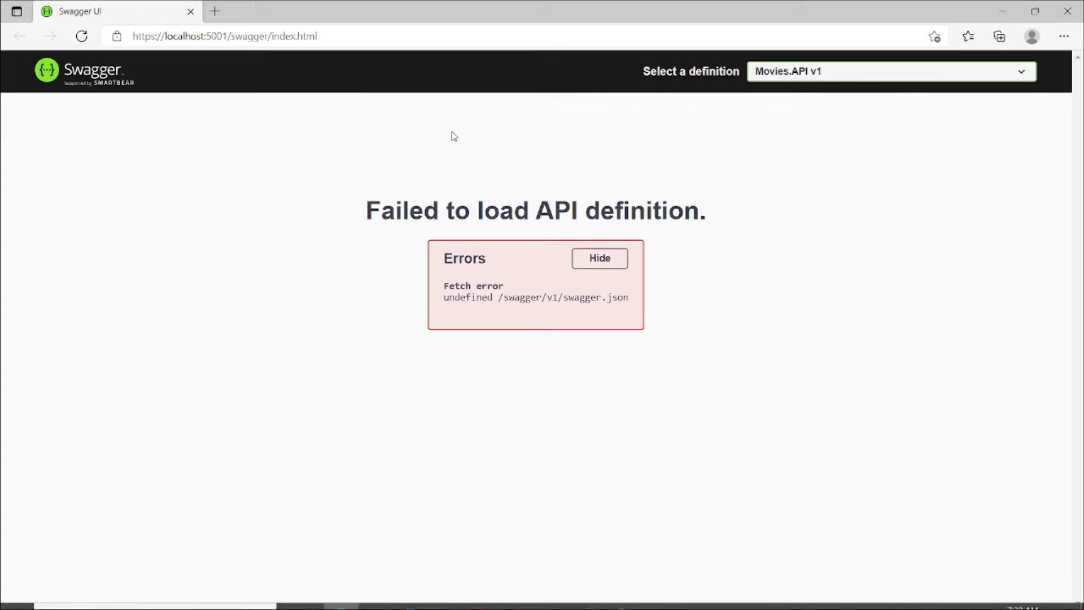
pyautogui.moveTo(375, 213); pyautogui.dragTo(711, 225)
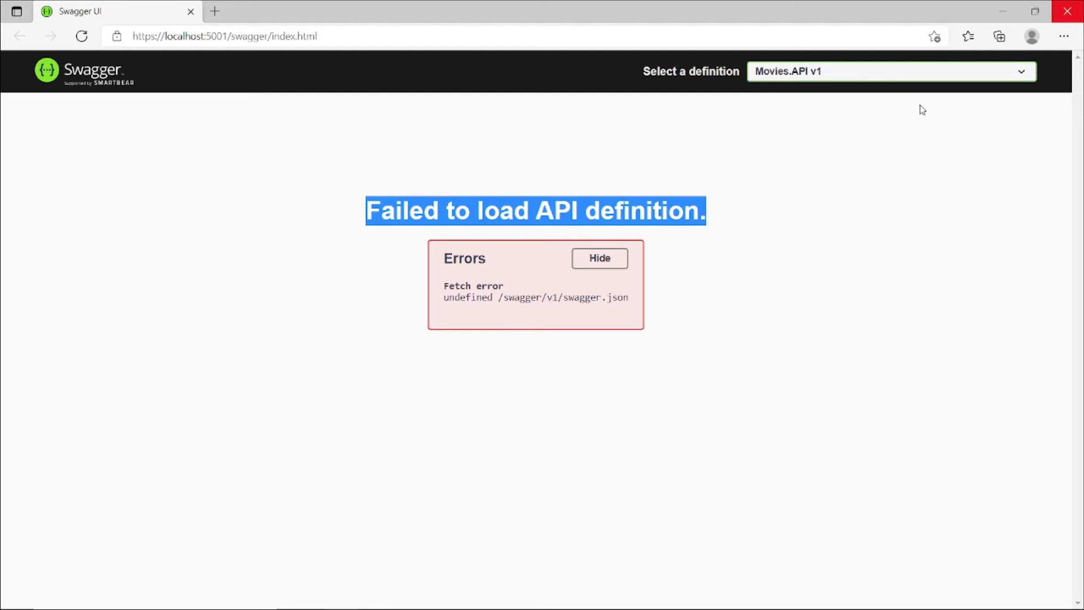
# - Close the browser to stop debugging, then inspect line 32's HttpGet and the Movies GET comment
pyautogui.click(1068, 12)
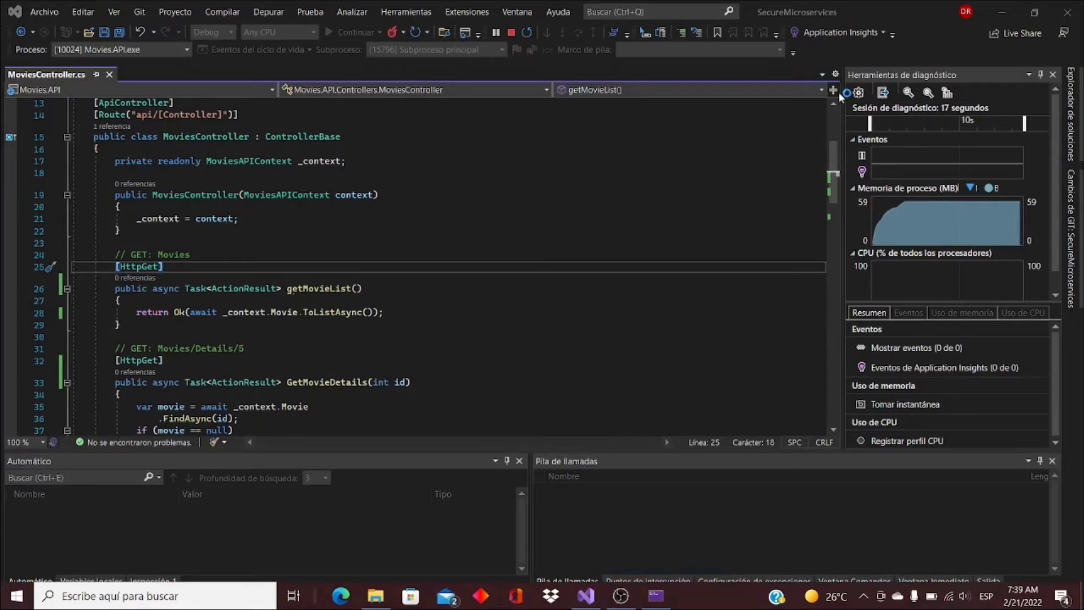
pyautogui.scroll(-2, 191, 256)
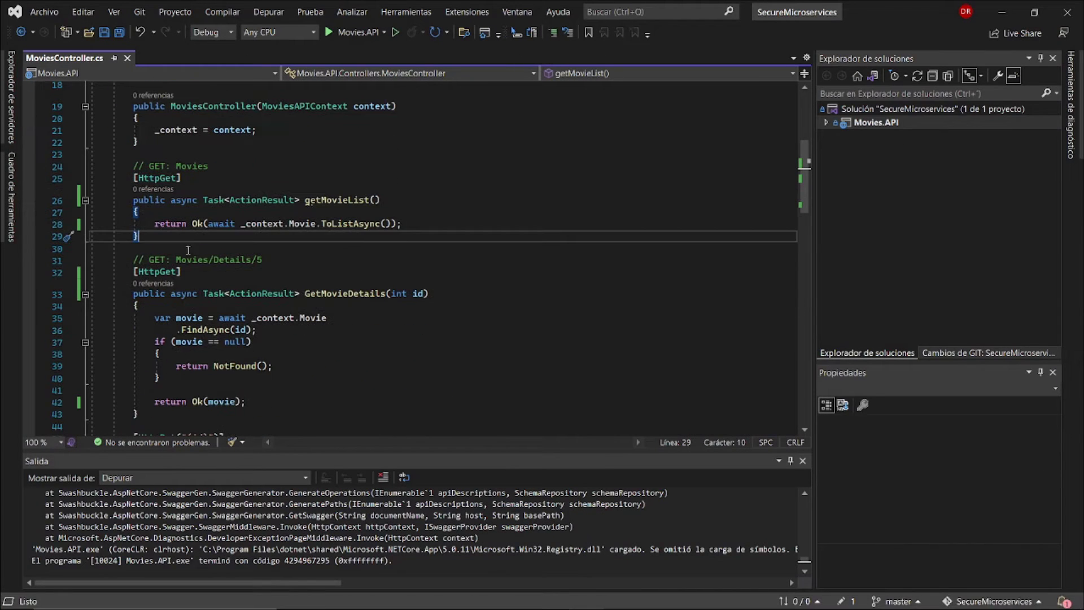
pyautogui.click(161, 272)
pyautogui.doubleClick(157, 166)
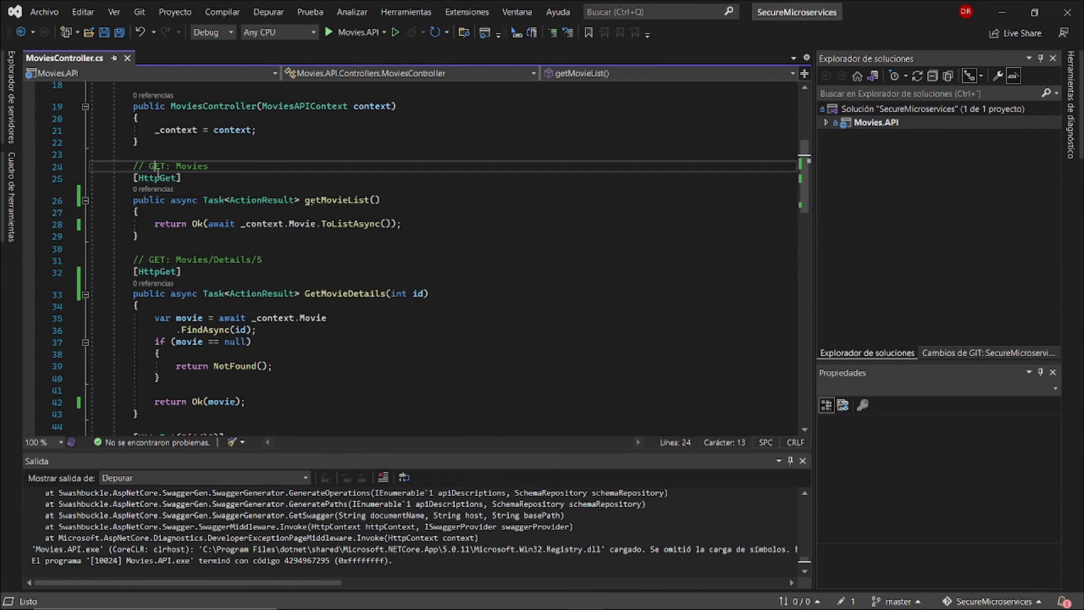
pyautogui.click(331, 207)
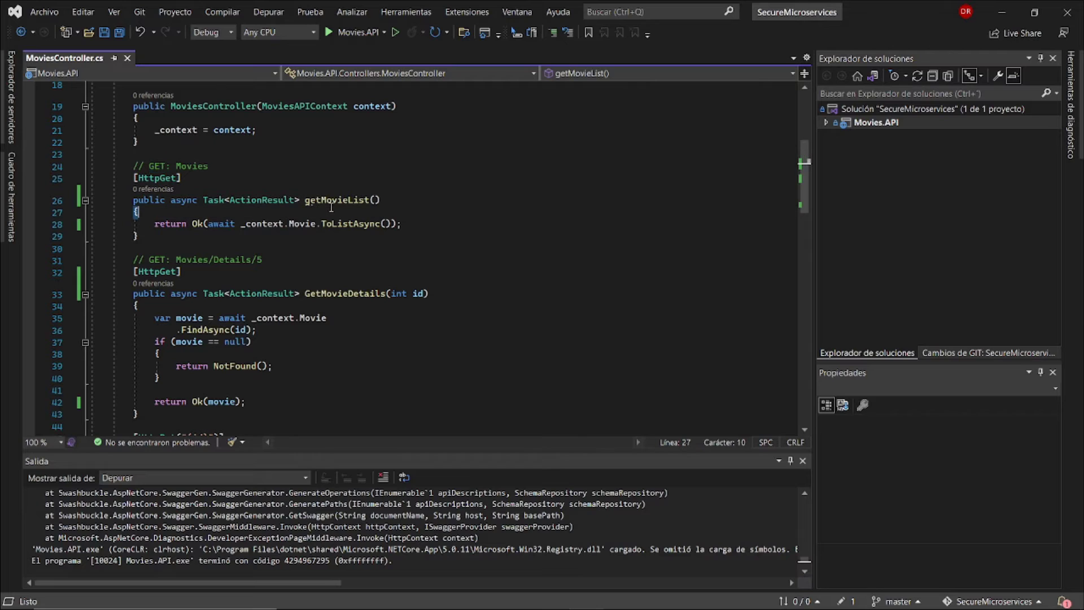
# - Compare the HttpGet attributes on lines 25 and 32, and inspect GetMovieDetails and its int id parameter
pyautogui.click(307, 200)
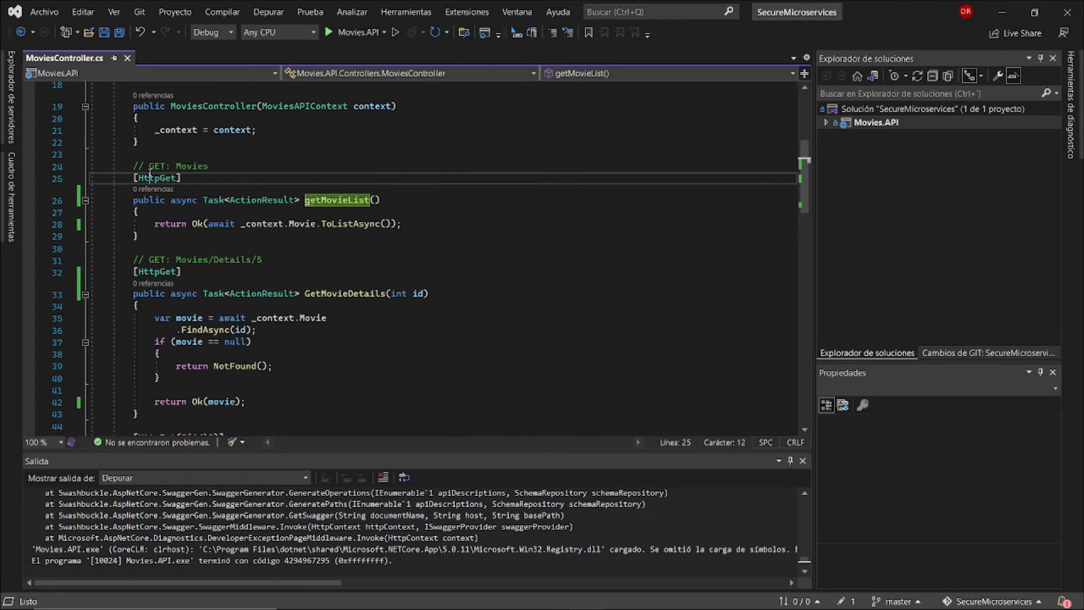
pyautogui.doubleClick(157, 178)
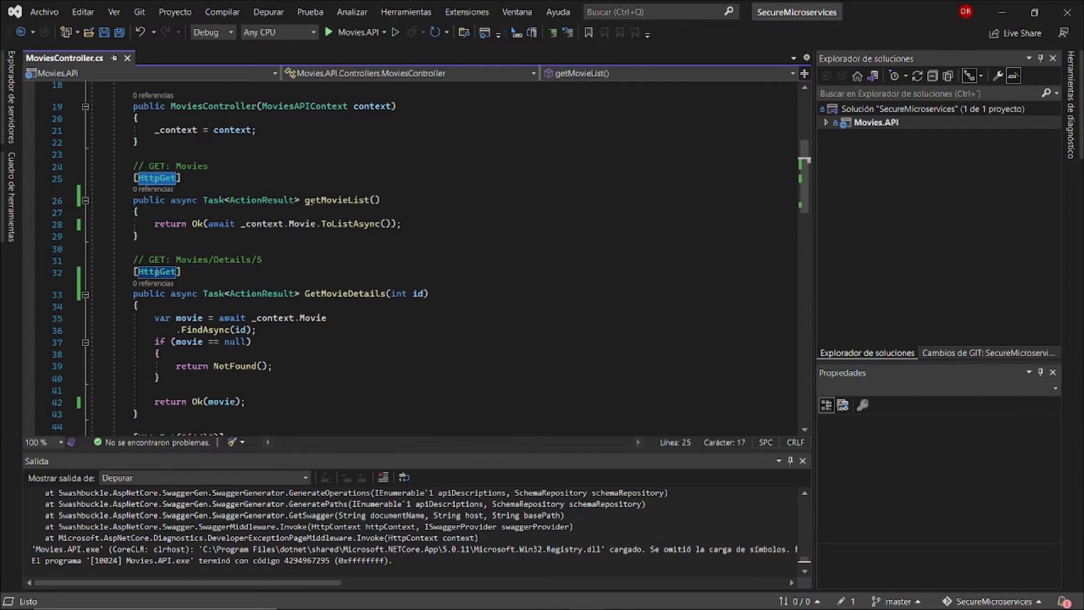
pyautogui.doubleClick(157, 272)
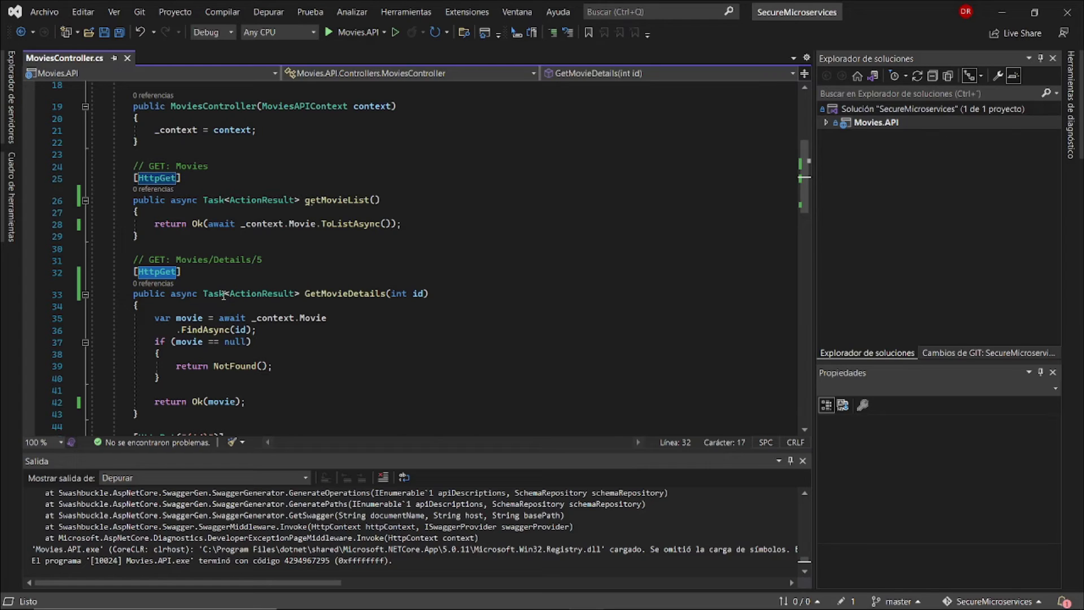
pyautogui.click(387, 293)
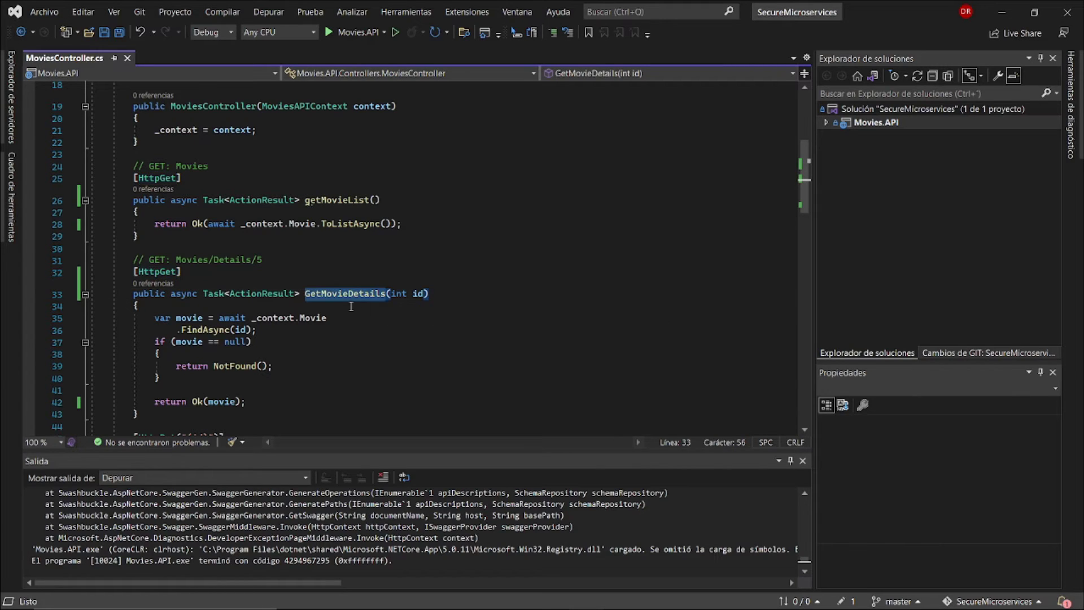
pyautogui.doubleClick(383, 293)
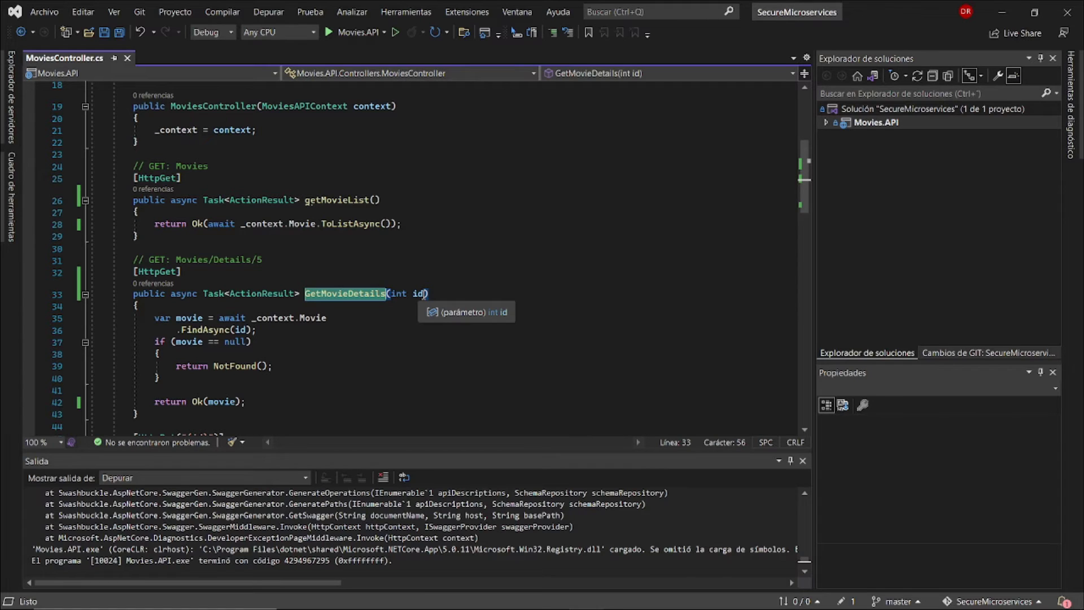
pyautogui.moveTo(425, 293); pyautogui.dragTo(391, 294)
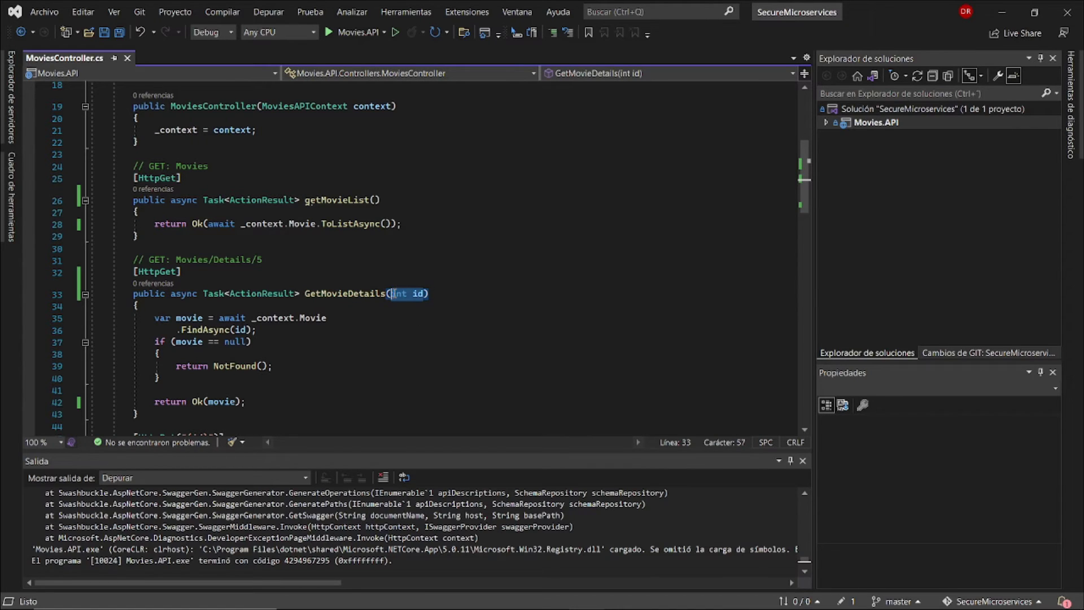
pyautogui.click(420, 293)
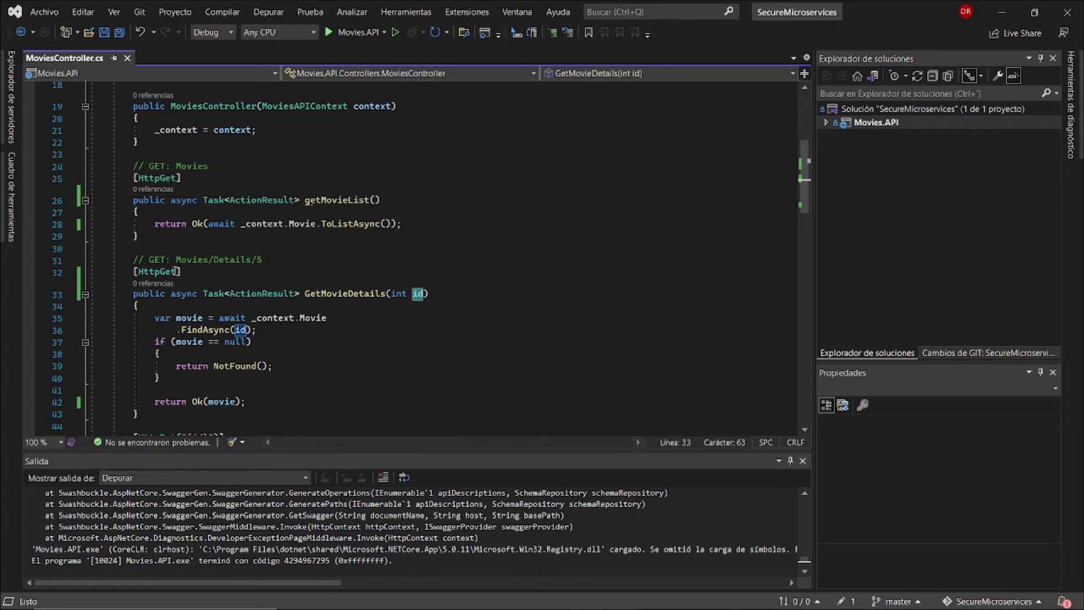
pyautogui.click(176, 272)
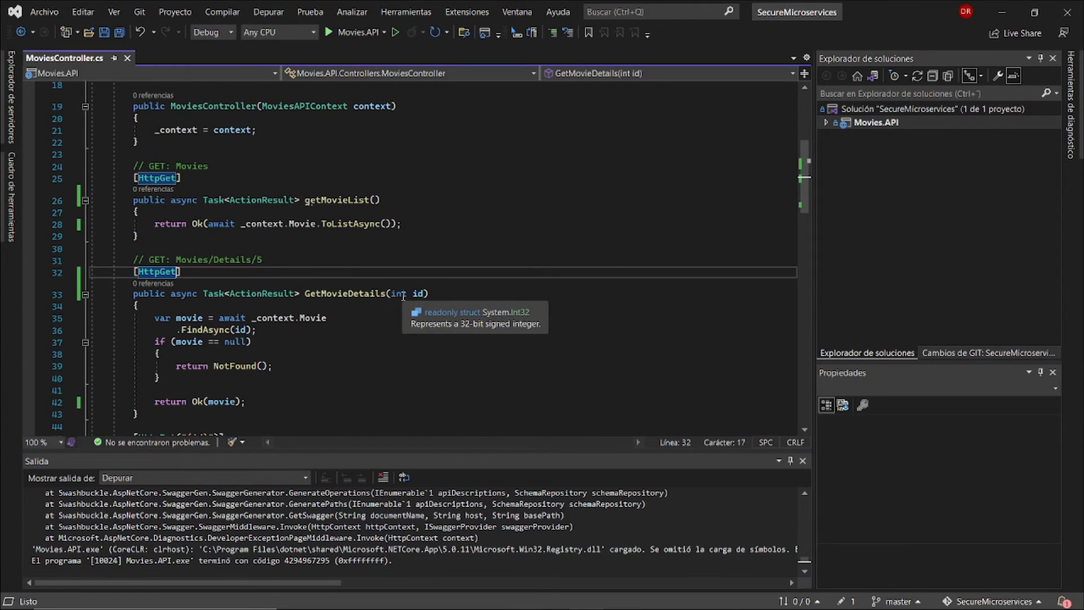
pyautogui.write('()')
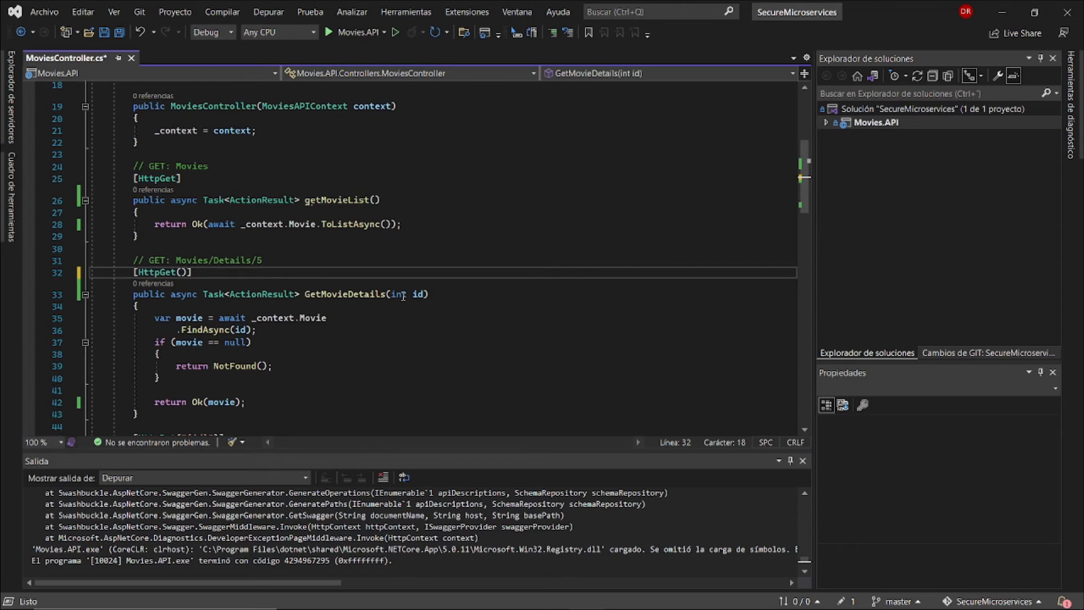
pyautogui.write('"')
pyautogui.write('{}')
pyautogui.write('id')
# - Check GetMovieDetails' new HttpGet("{id}") route against getMovieList's plain HttpGet and return statement
pyautogui.click(379, 249)
pyautogui.click(210, 272)
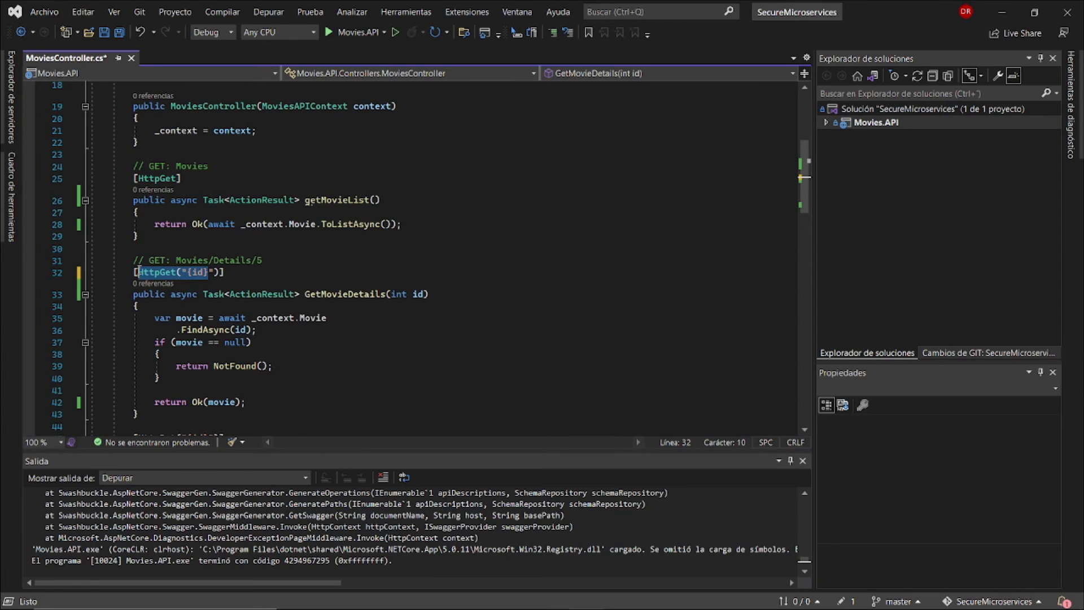
pyautogui.doubleClick(159, 178)
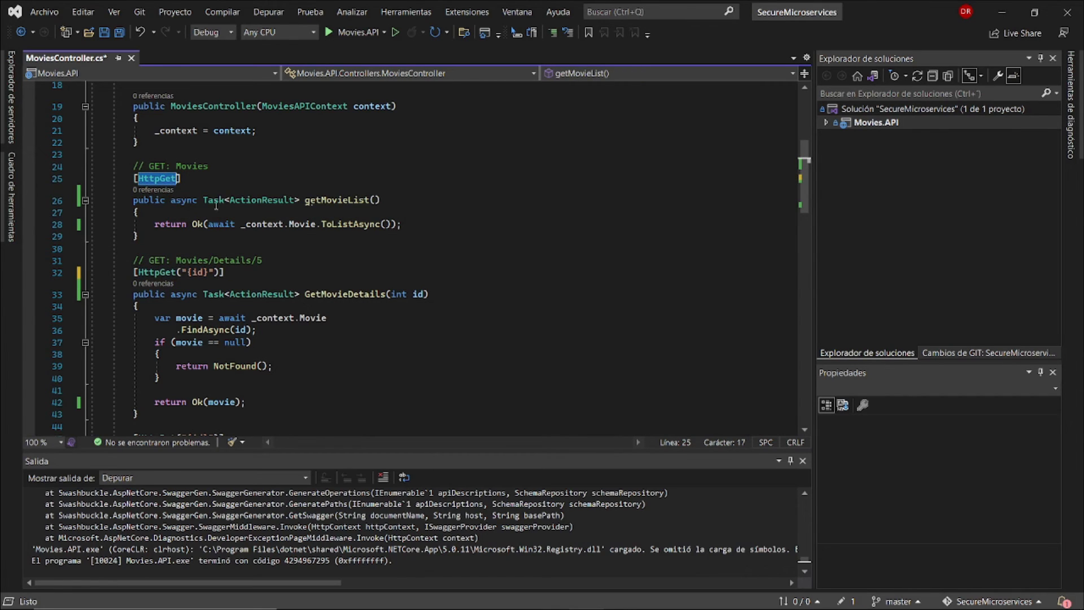
pyautogui.doubleClick(335, 200)
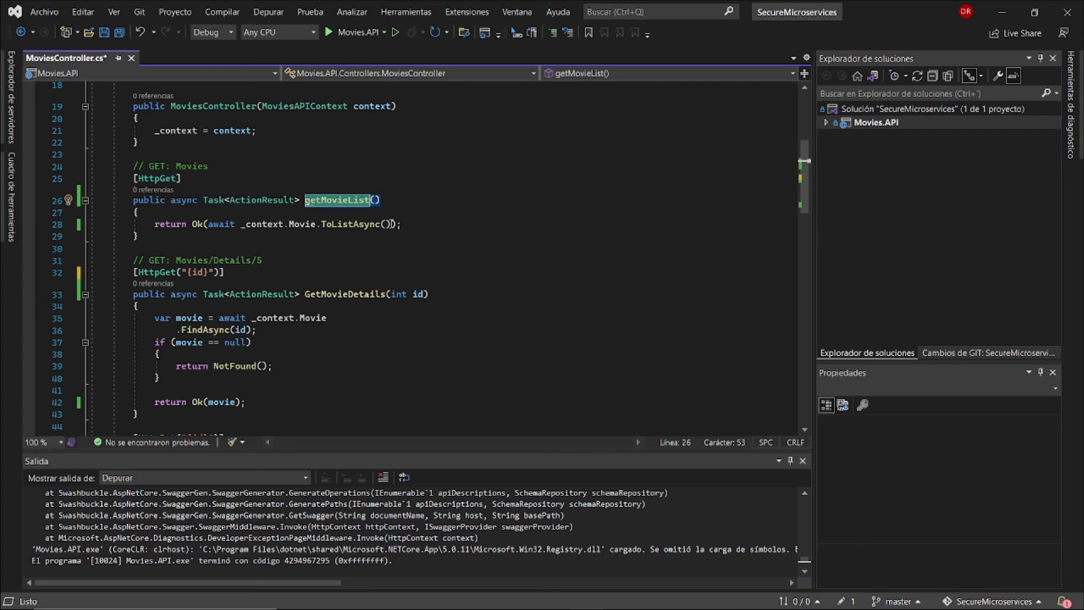
pyautogui.moveTo(405, 224); pyautogui.dragTo(154, 224)
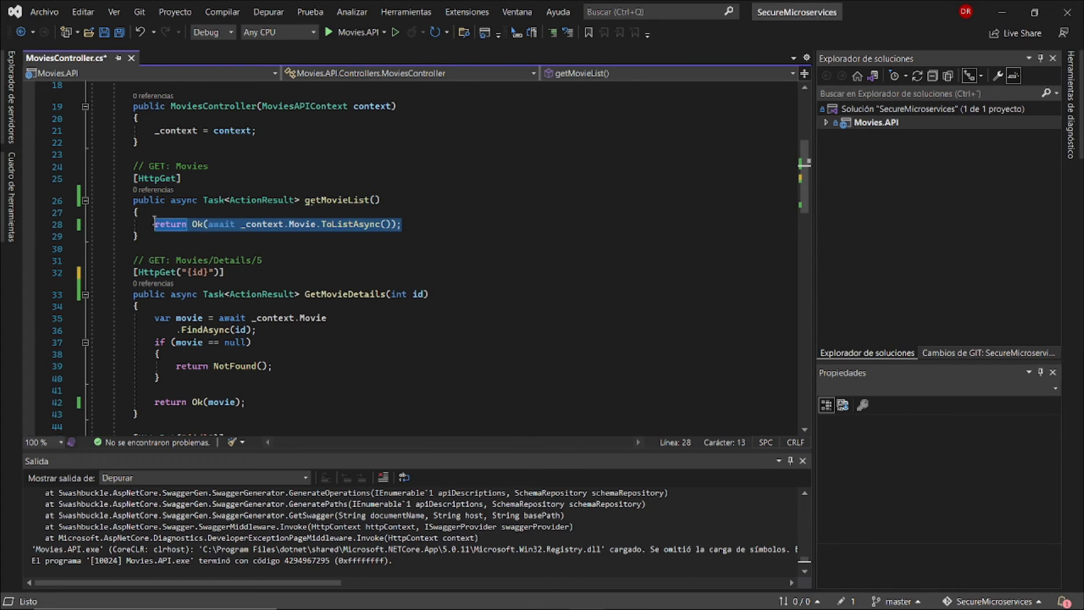
pyautogui.click(270, 305)
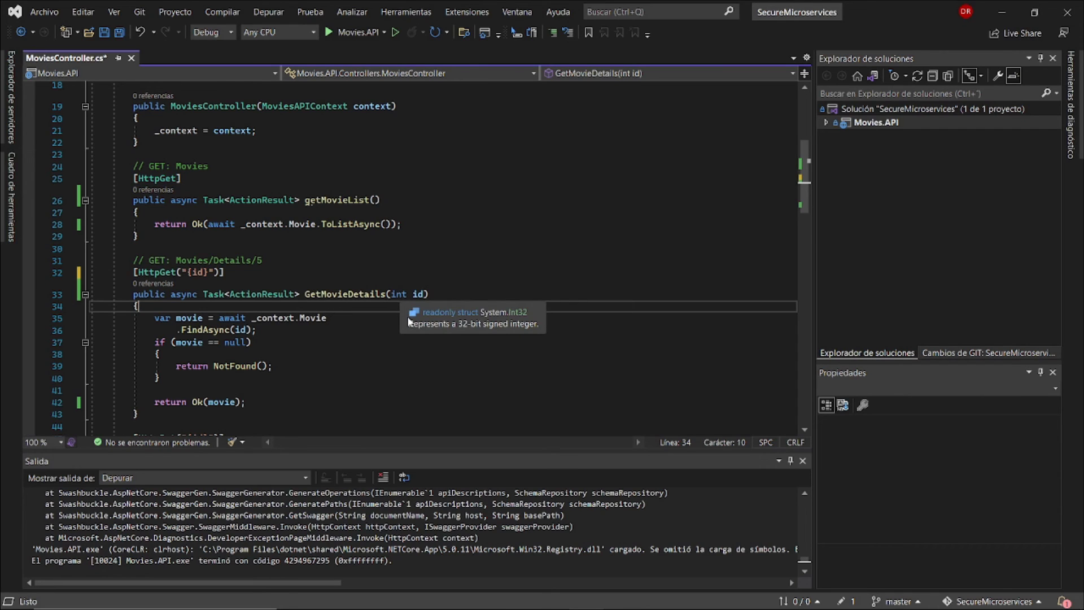
# - Rebuild and debug Movies.API with the new GetMovieDetails route
pyautogui.click(304, 264)
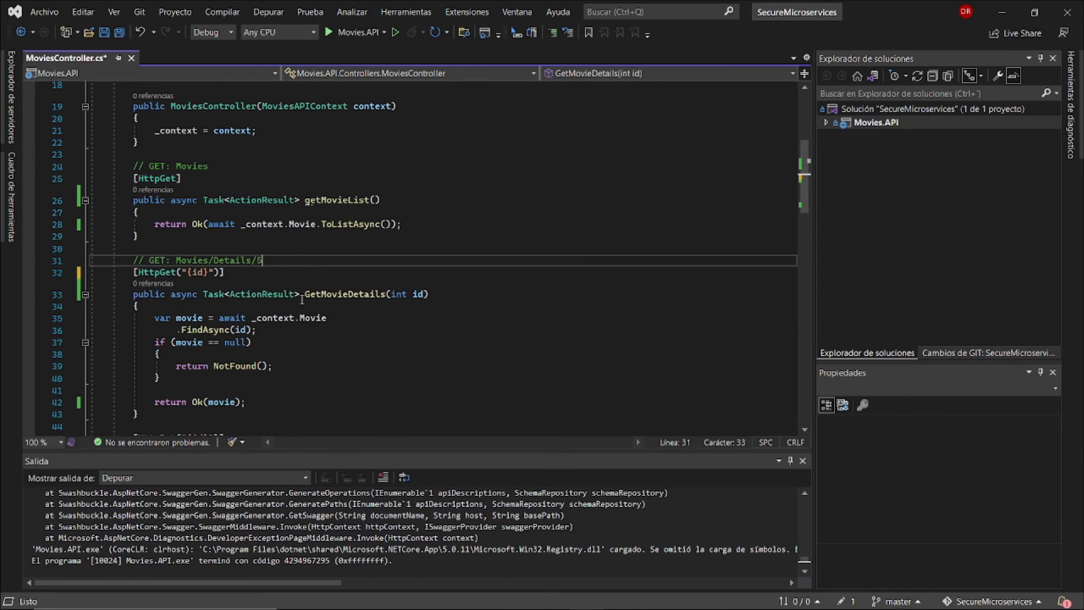
pyautogui.click(354, 34)
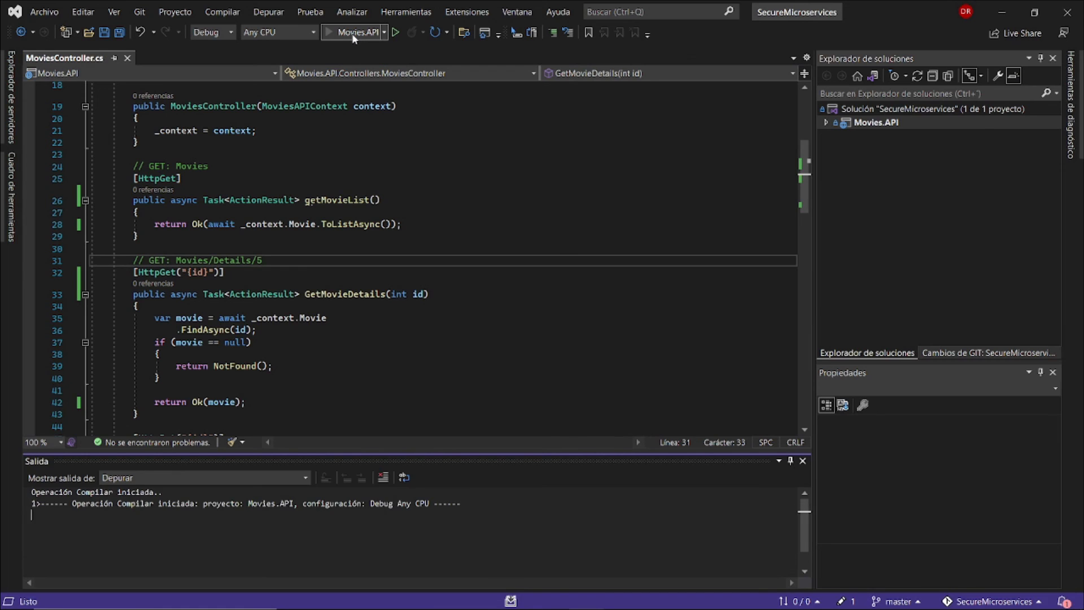